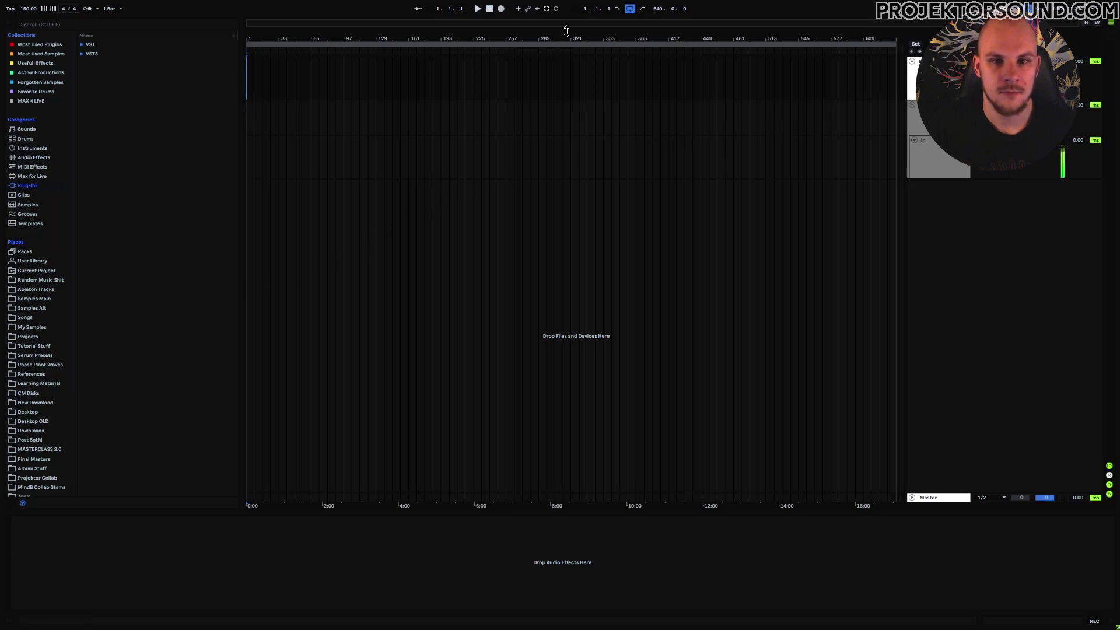
Record about five bars of desktop audio into the REC track, then play it back from bar 1
click(500, 8)
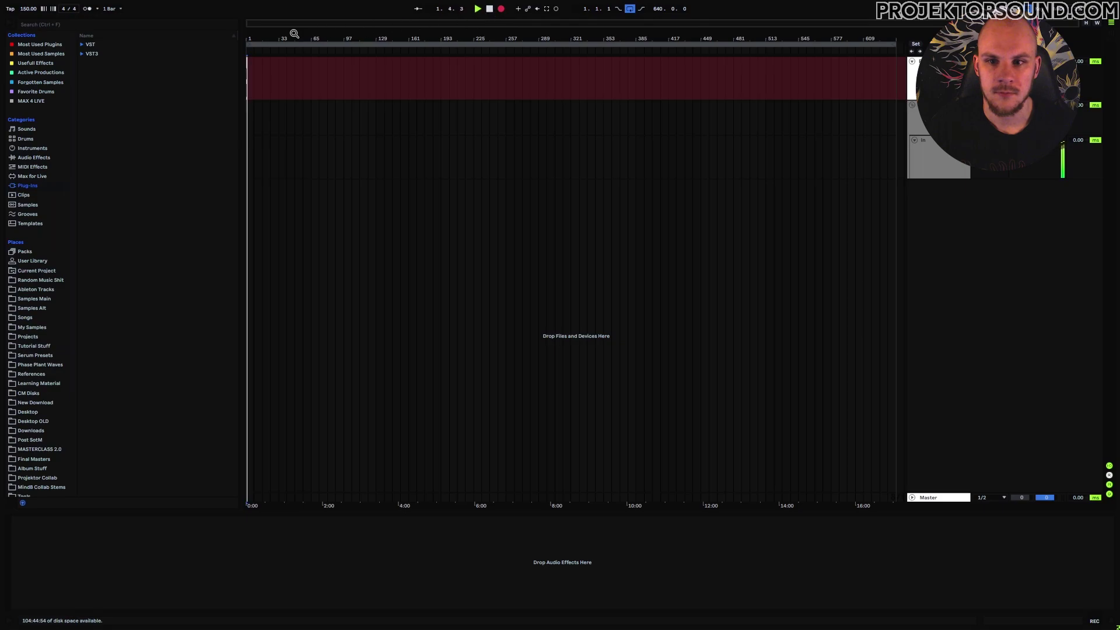
drag(261, 40, 261, 87)
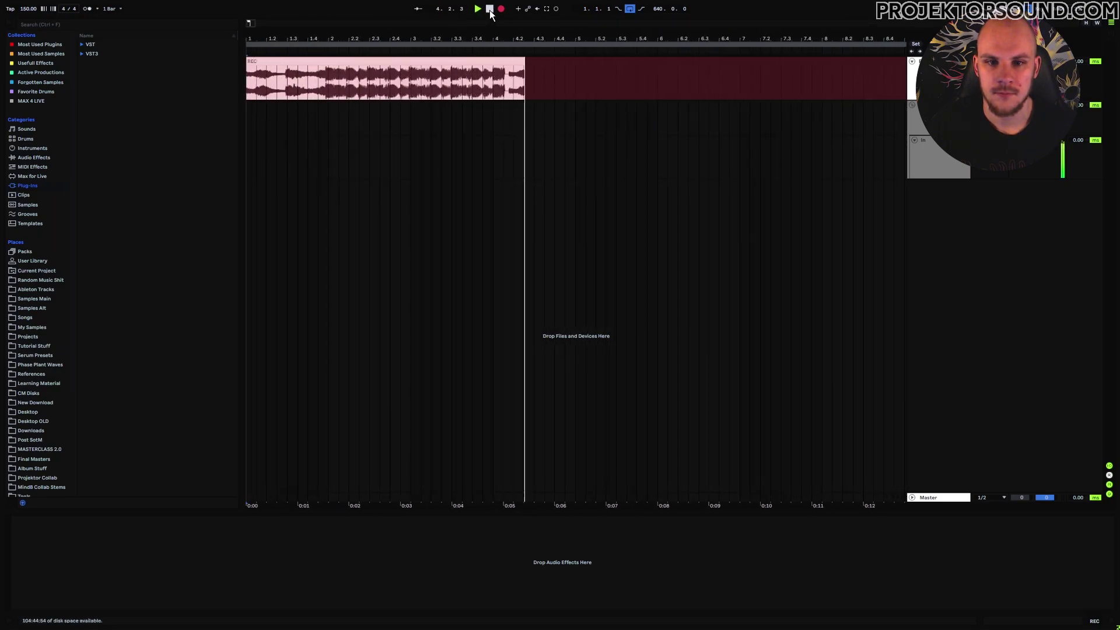
click(490, 10)
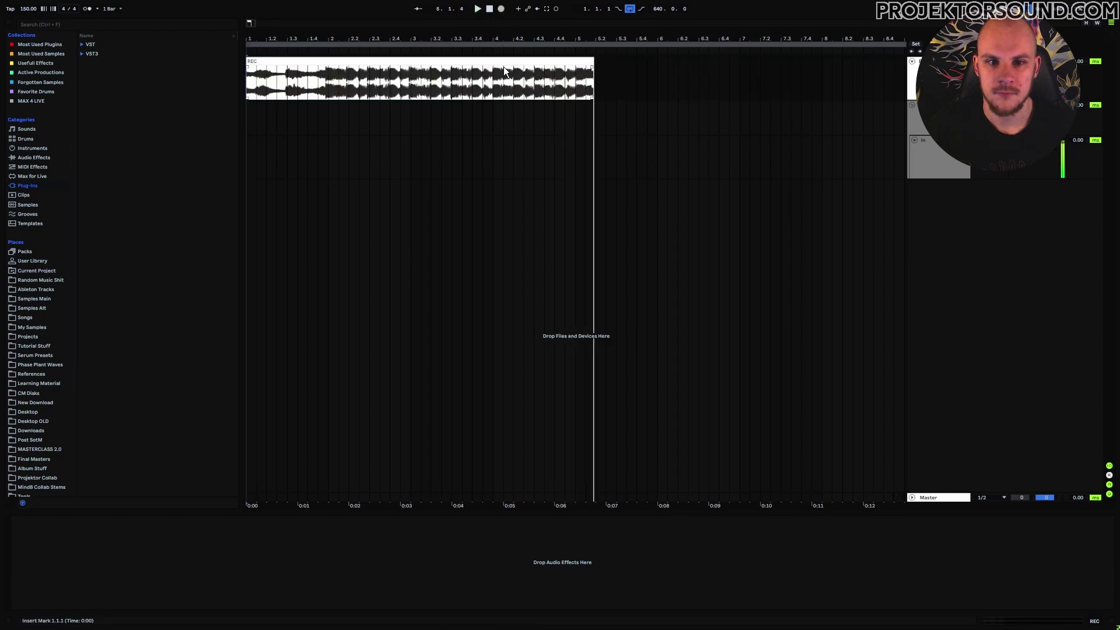
key(space)
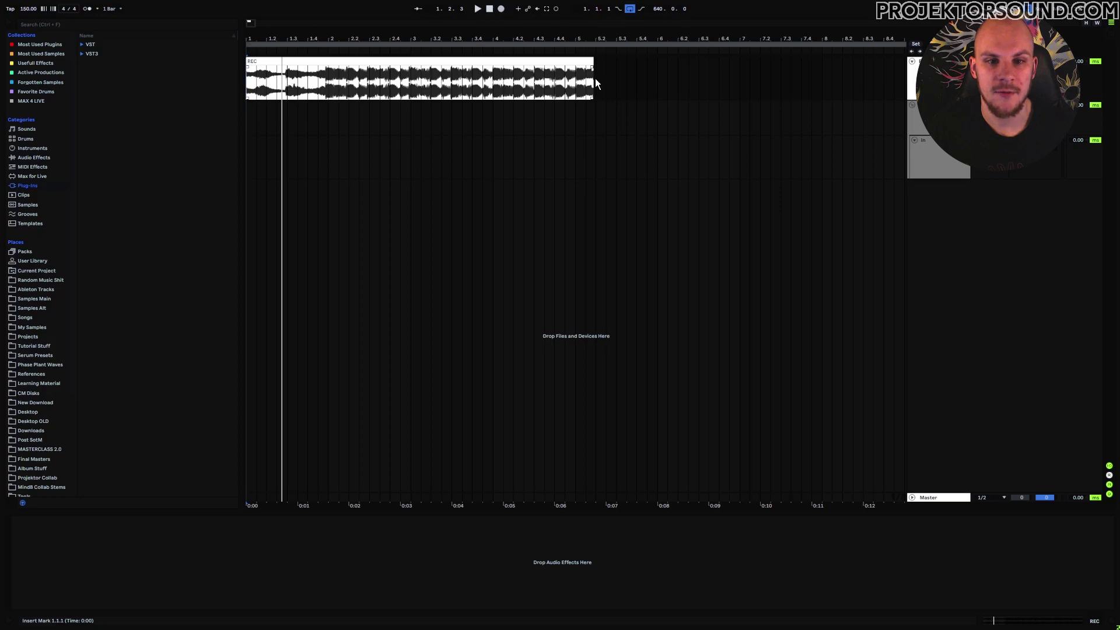
Open the In track's four Signalizer analyzer windows while the clip plays, then stop playback
click(936, 151)
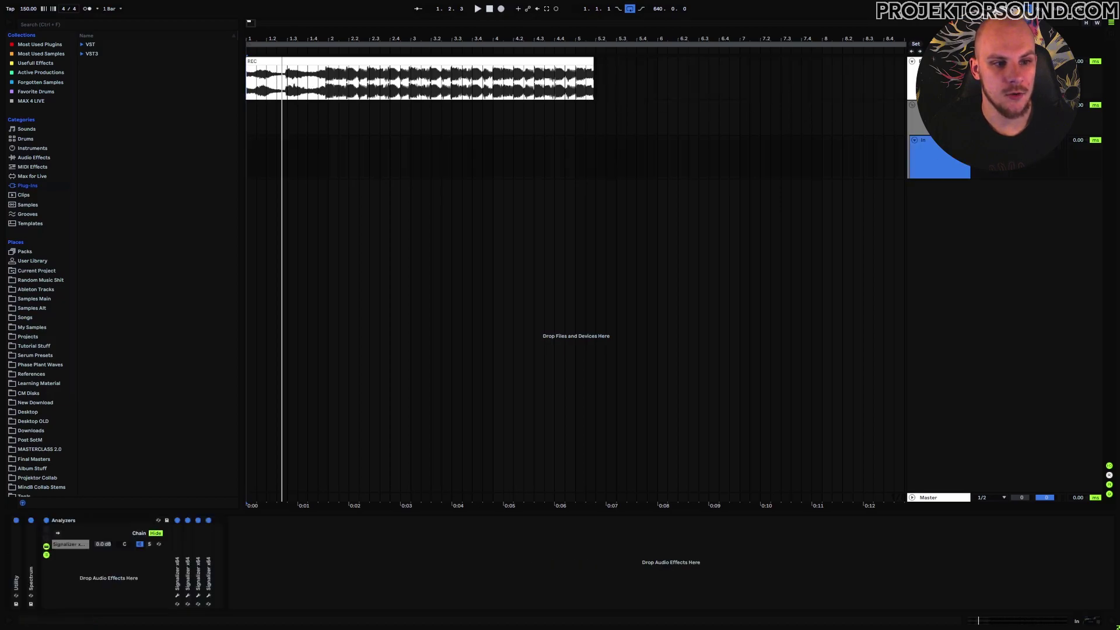
click(177, 595)
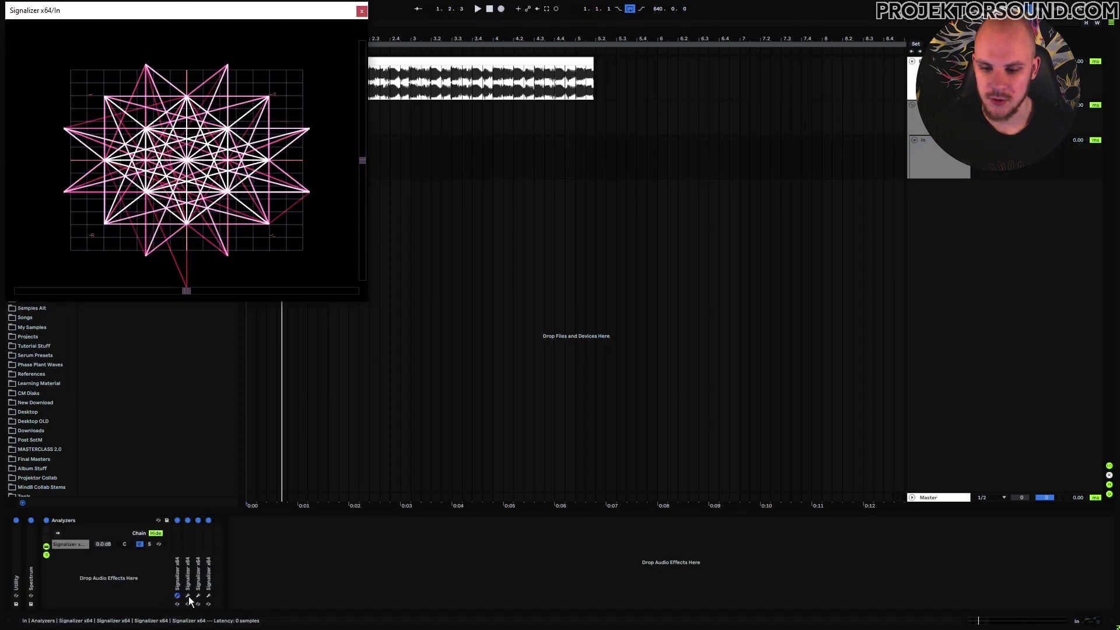
click(188, 596)
click(198, 596)
click(208, 595)
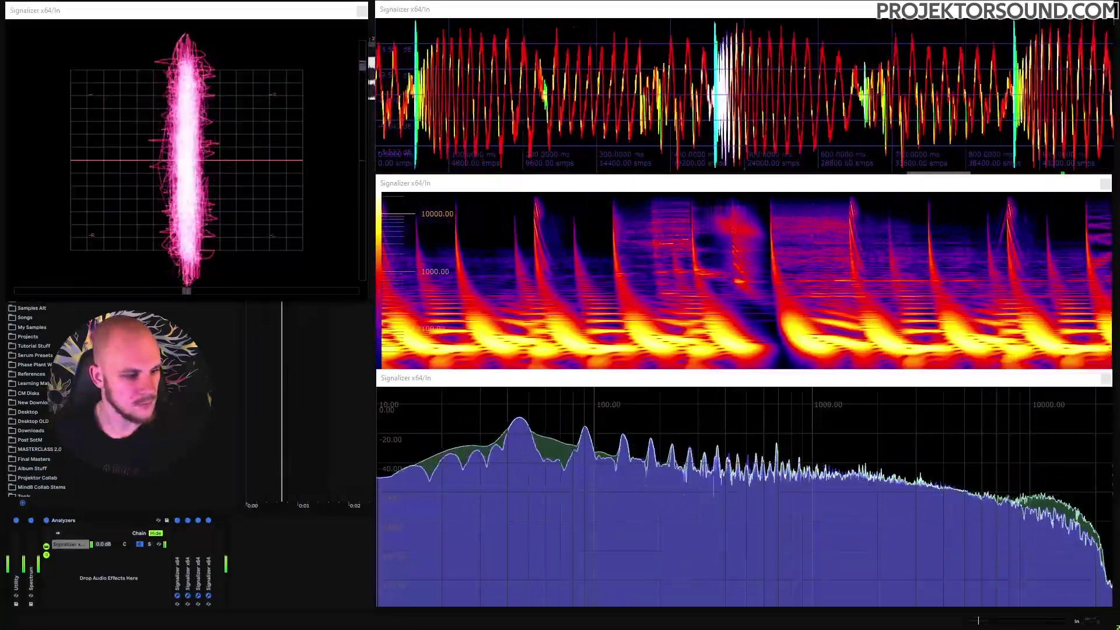
key(space)
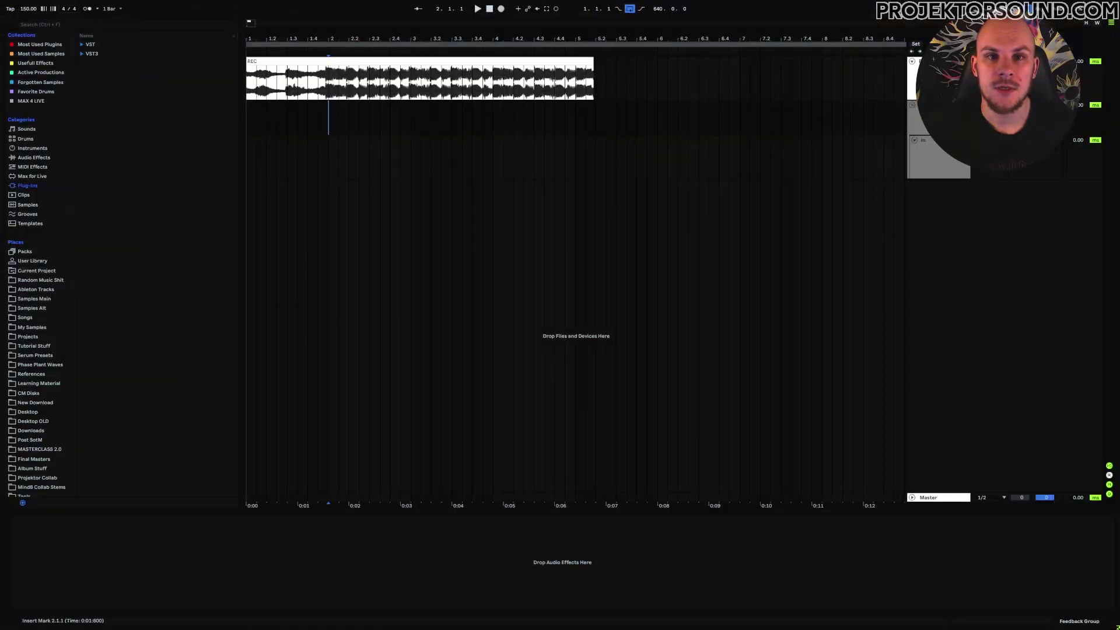
Center the VoiceMeeter Banana mixer and lower the A1 master fader to about -5.3 dB
drag(3, 75, 356, 106)
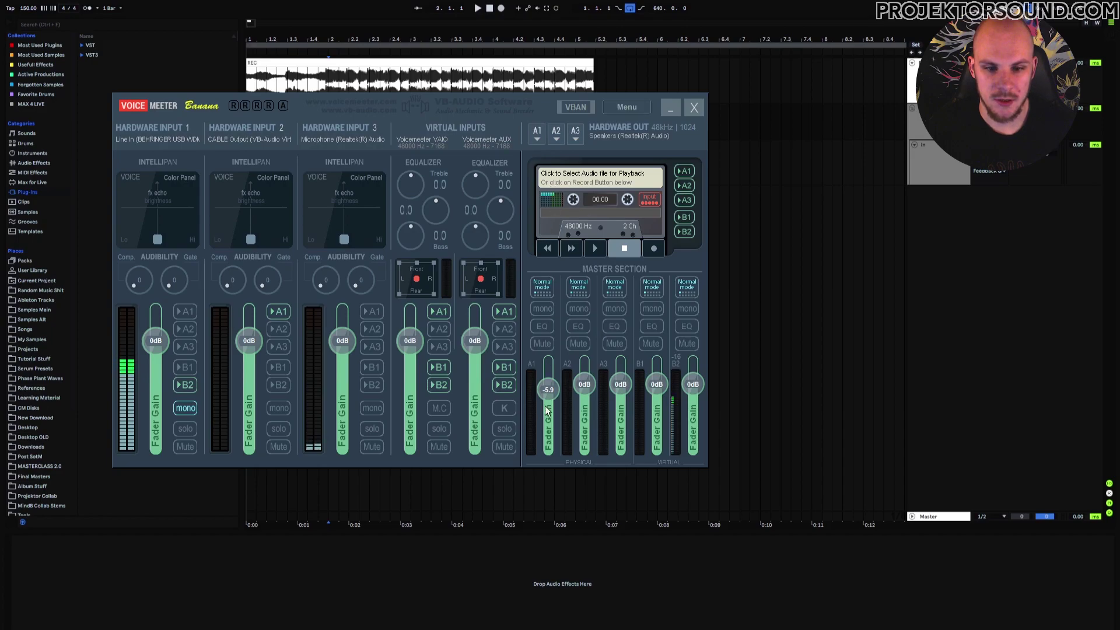
drag(547, 387, 547, 387)
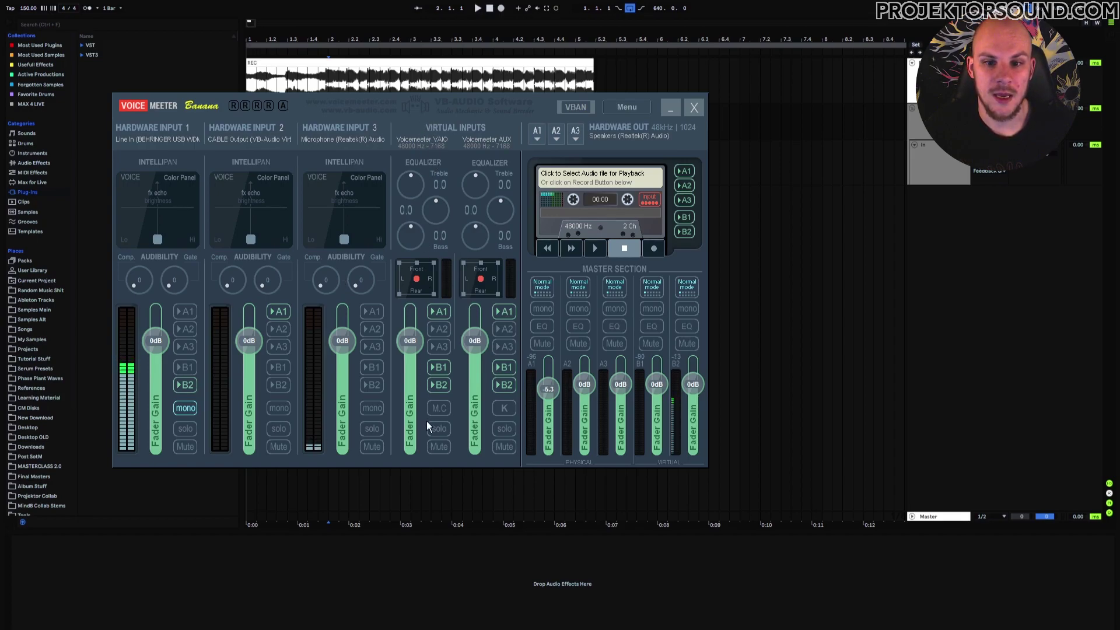
Play the recorded REC clip from its start, checking VoiceMeeter, then stop playback in Ableton
click(321, 76)
click(356, 82)
key(space)
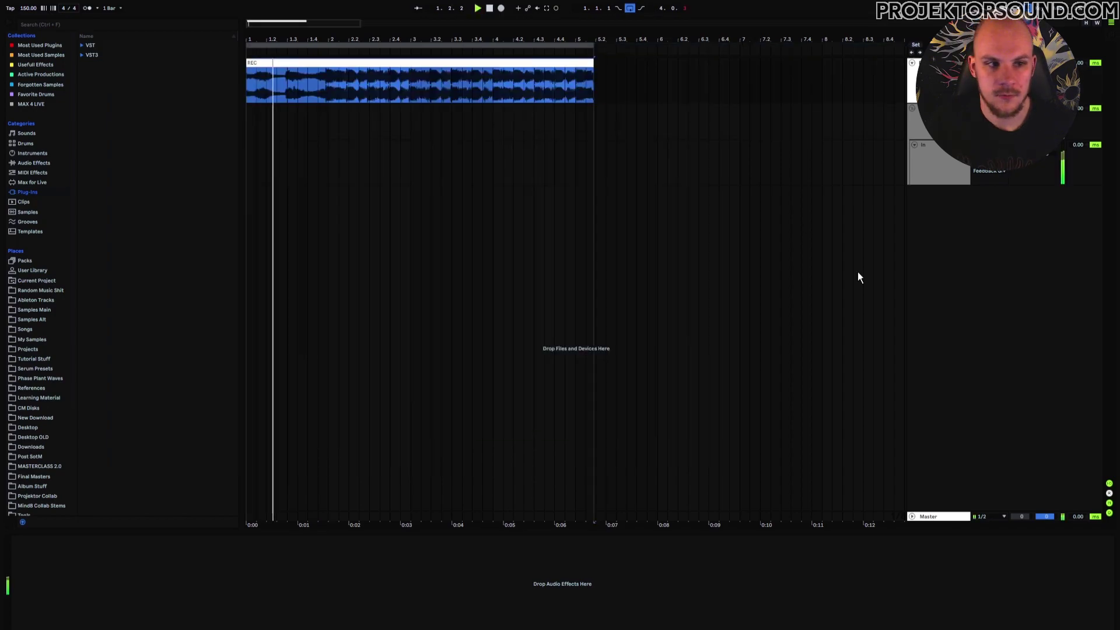
key(alt+Tab)
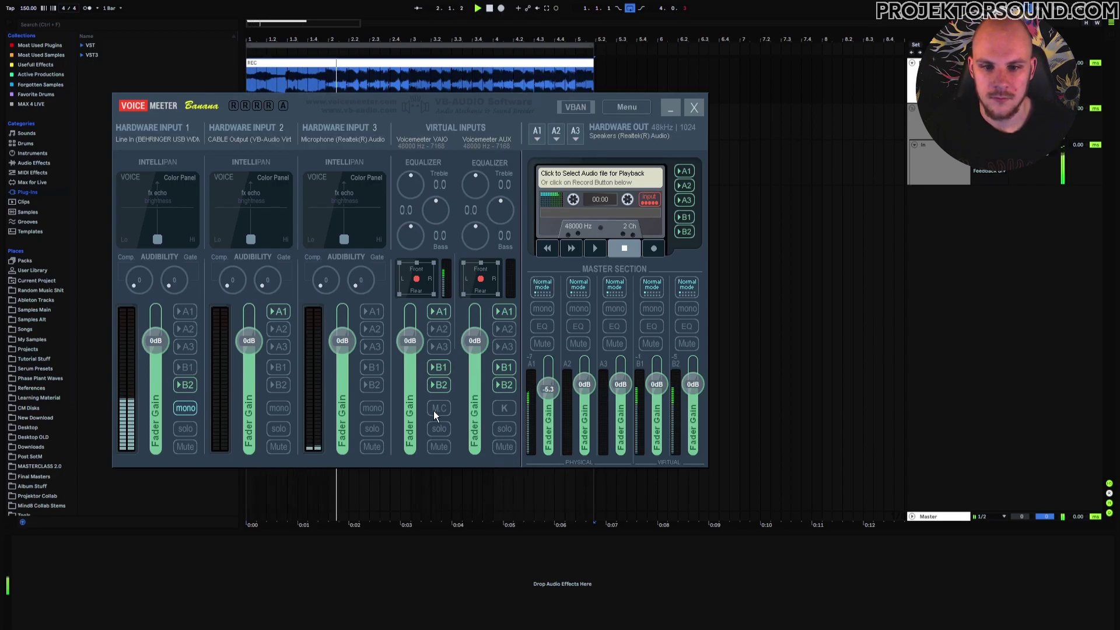
click(926, 338)
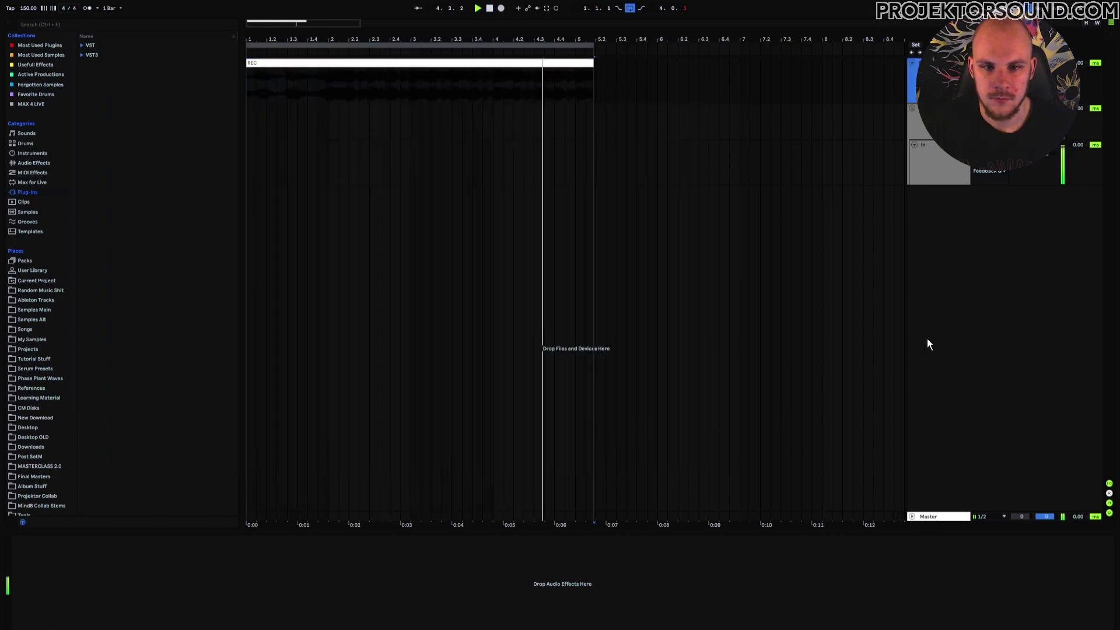
key(alt+Tab)
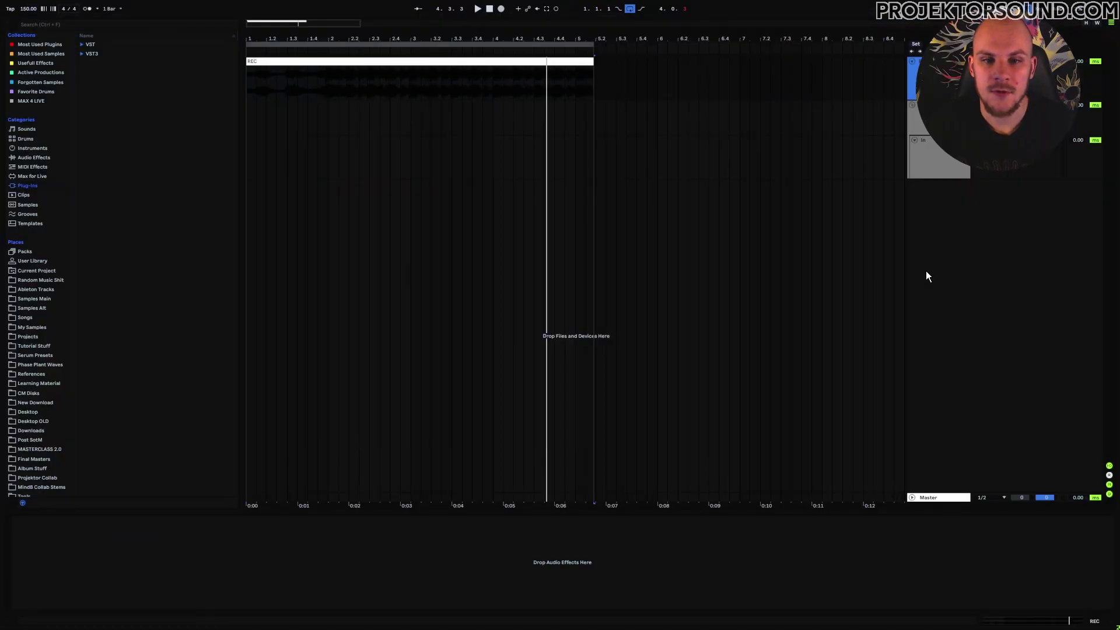
Show the Audio page of Ableton's Preferences with its VoiceMeeter input and output devices
key(ctrl+comma)
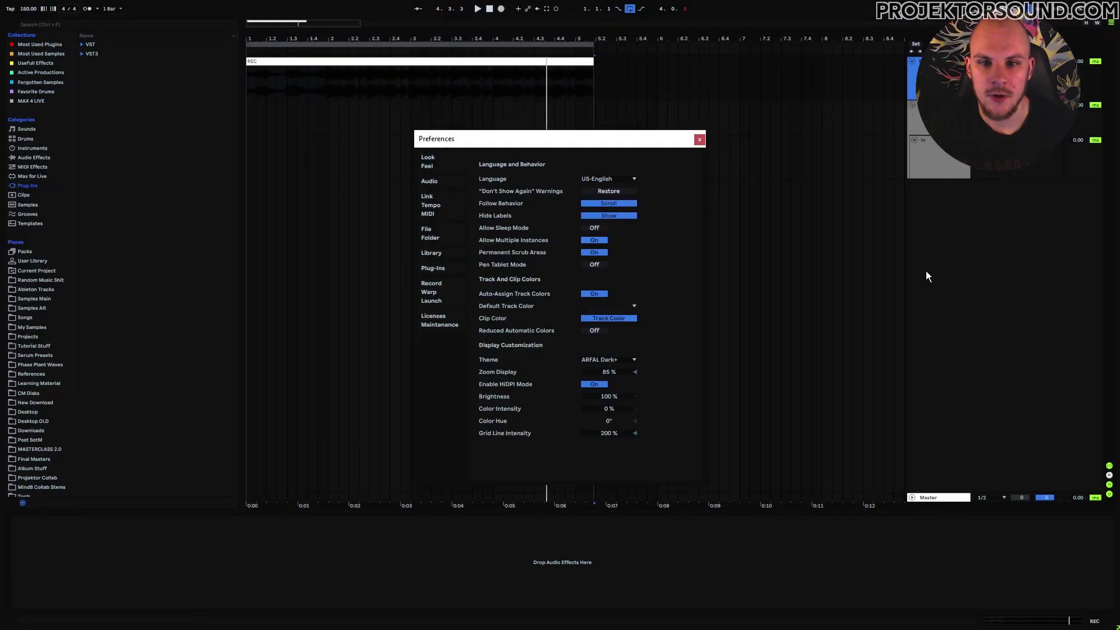
click(430, 182)
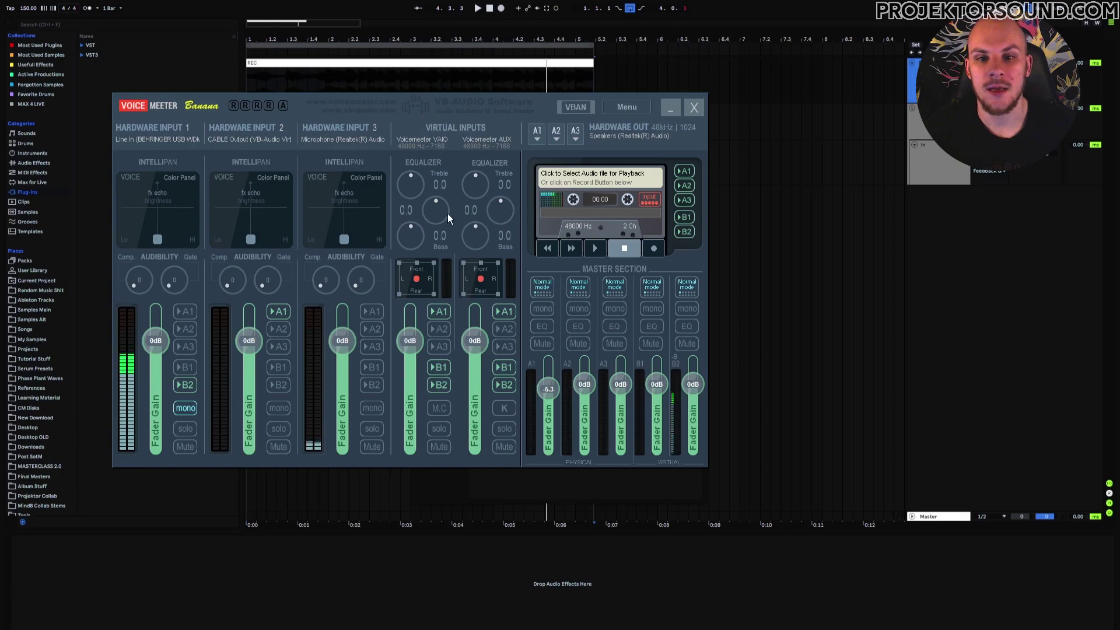
Enable B1 on the VoiceMeeter VAIO virtual input strip alongside B2
click(440, 367)
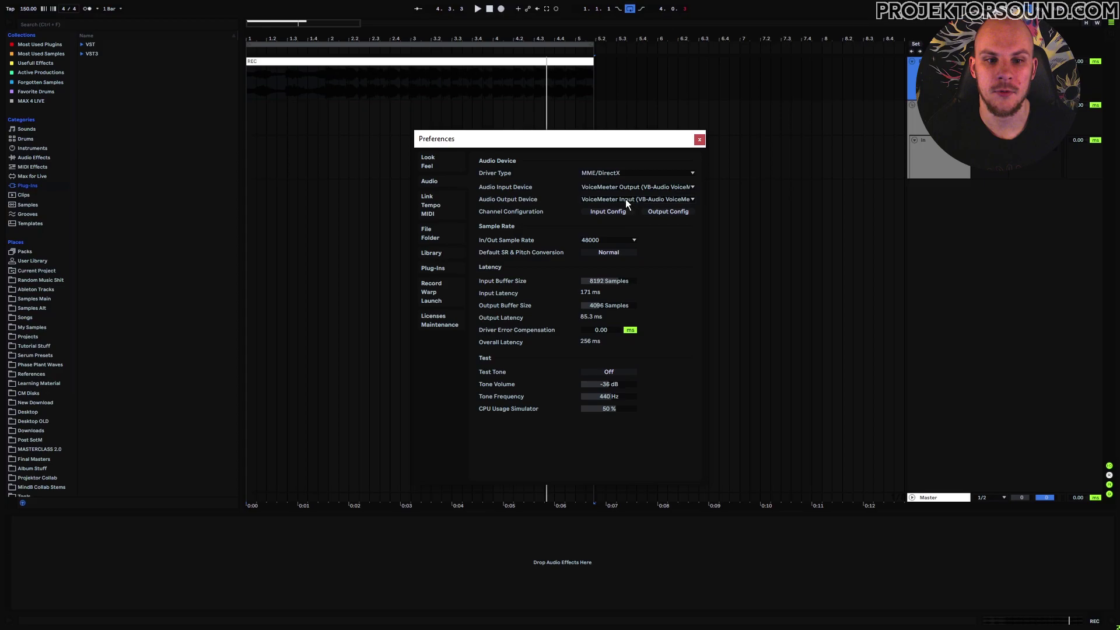
Set Ableton's audio output device to VoiceMeeter Input (VAIO) DX
click(625, 199)
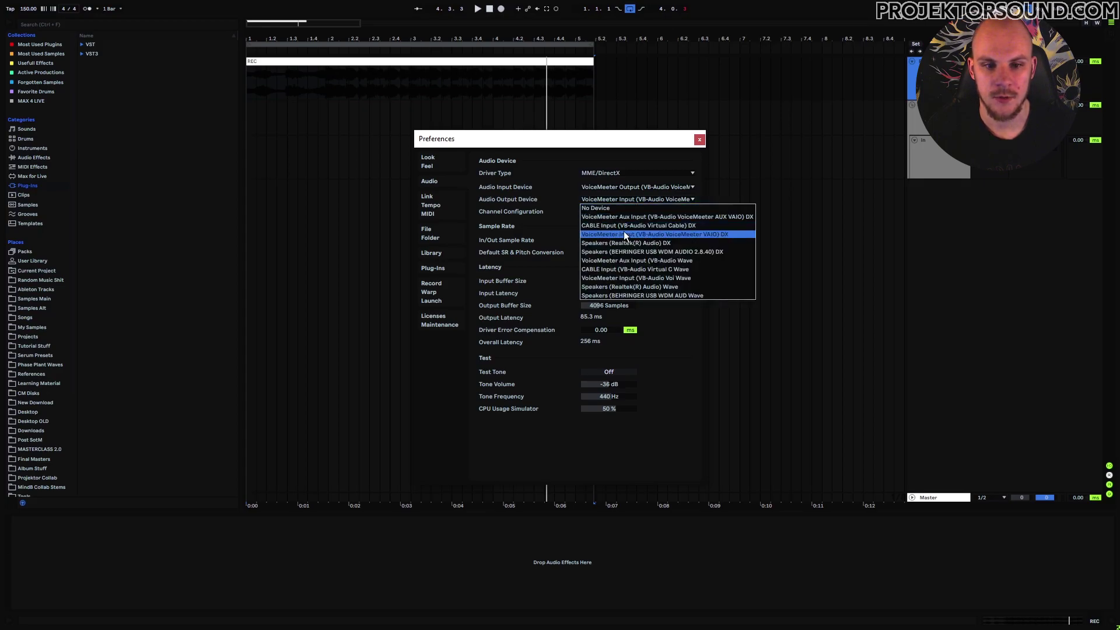
click(628, 234)
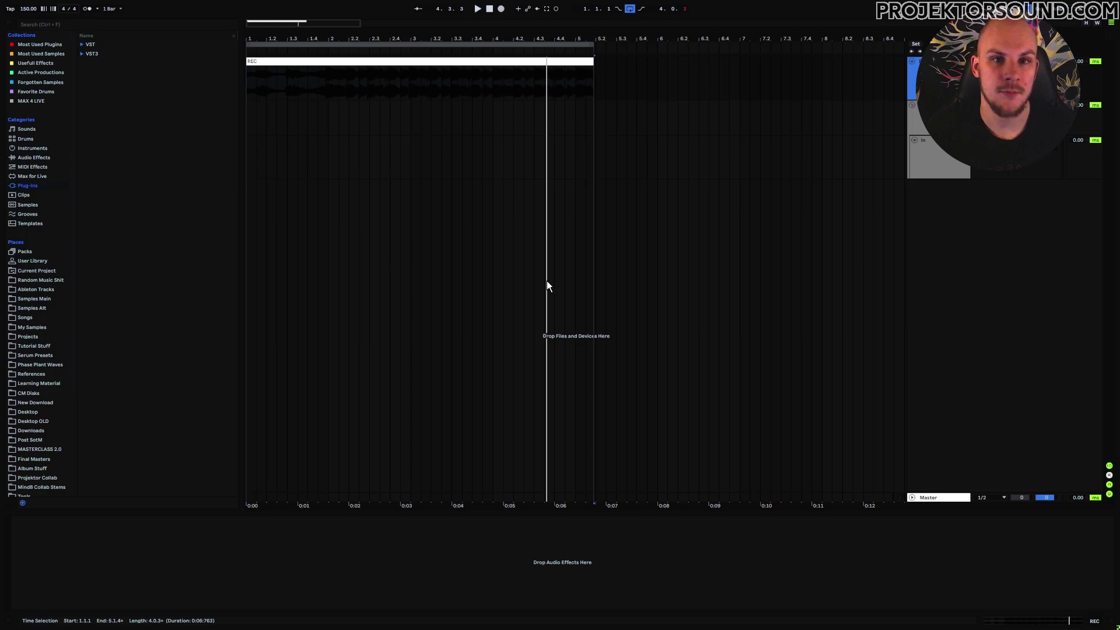
Insert a new audio track, 4 Audio, with its input set to Ext. In
right_click(937, 196)
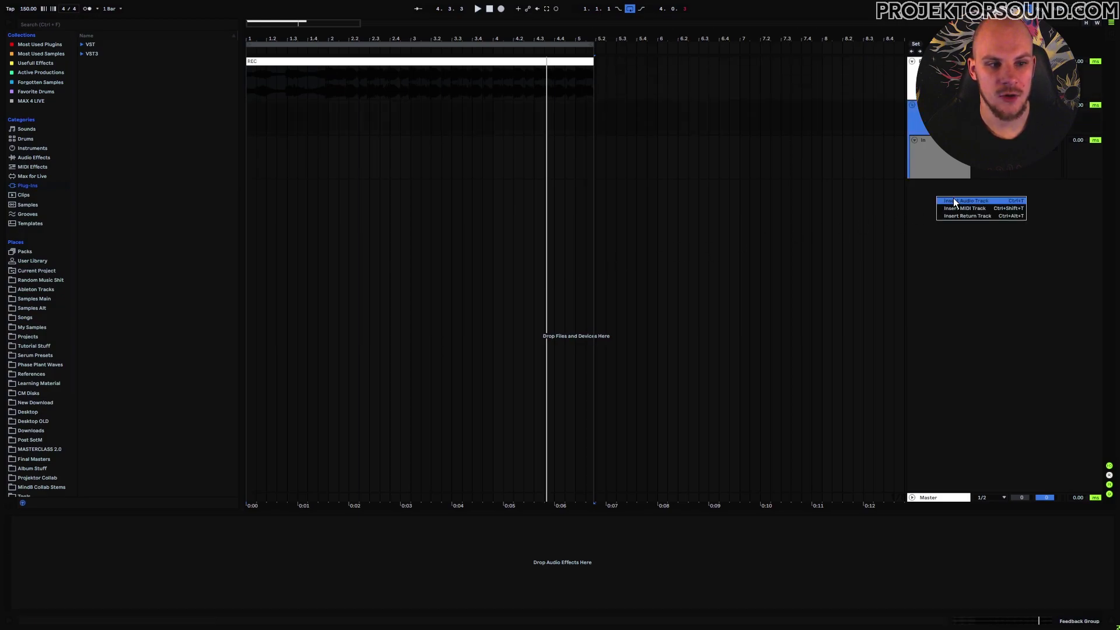
click(953, 198)
click(983, 184)
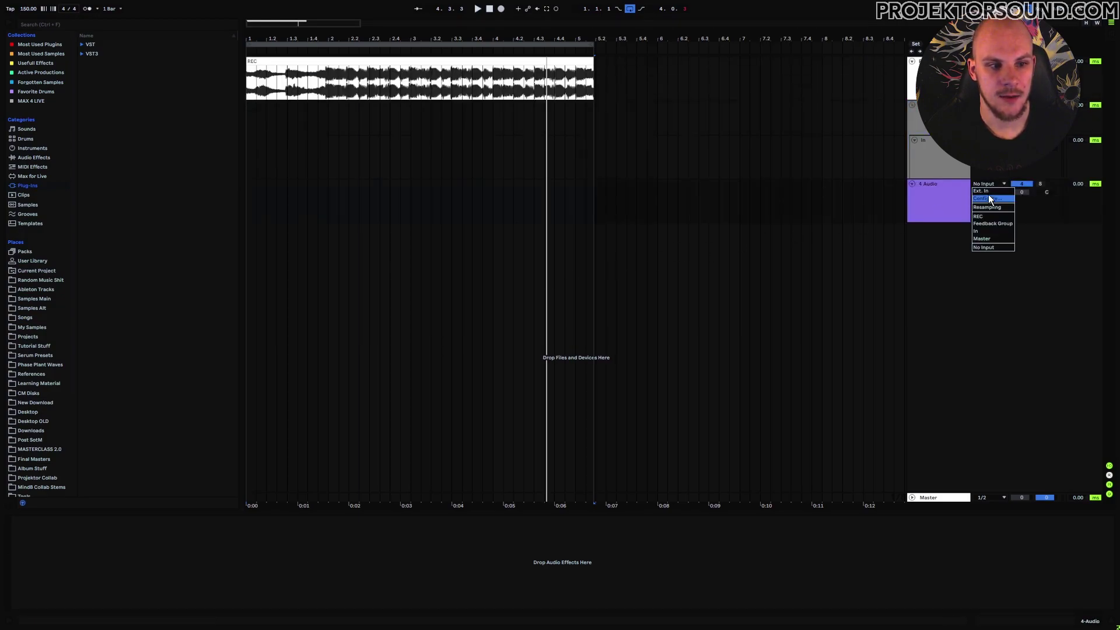
click(987, 191)
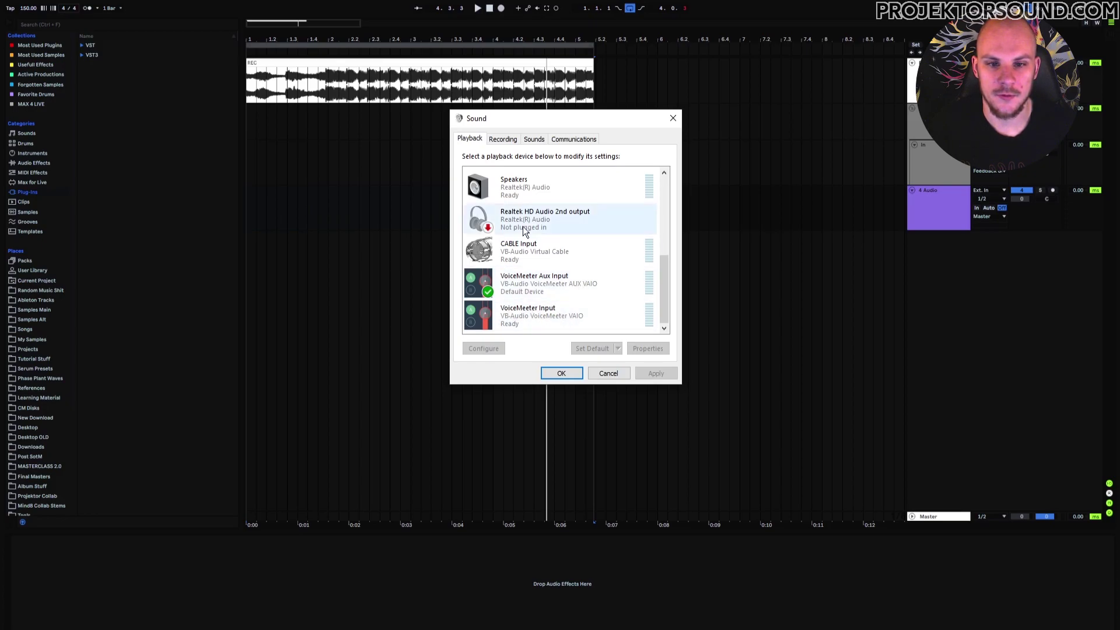
click(503, 139)
scroll(659, 237, down, 1)
drag(660, 235, 667, 279)
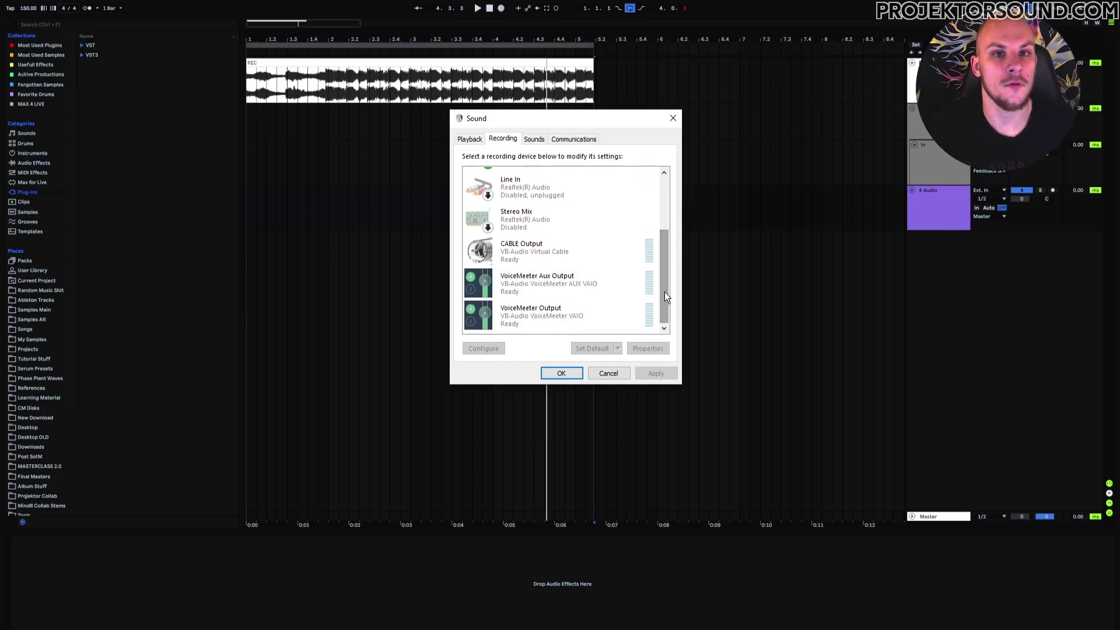
key(ctrl+shift+Tab)
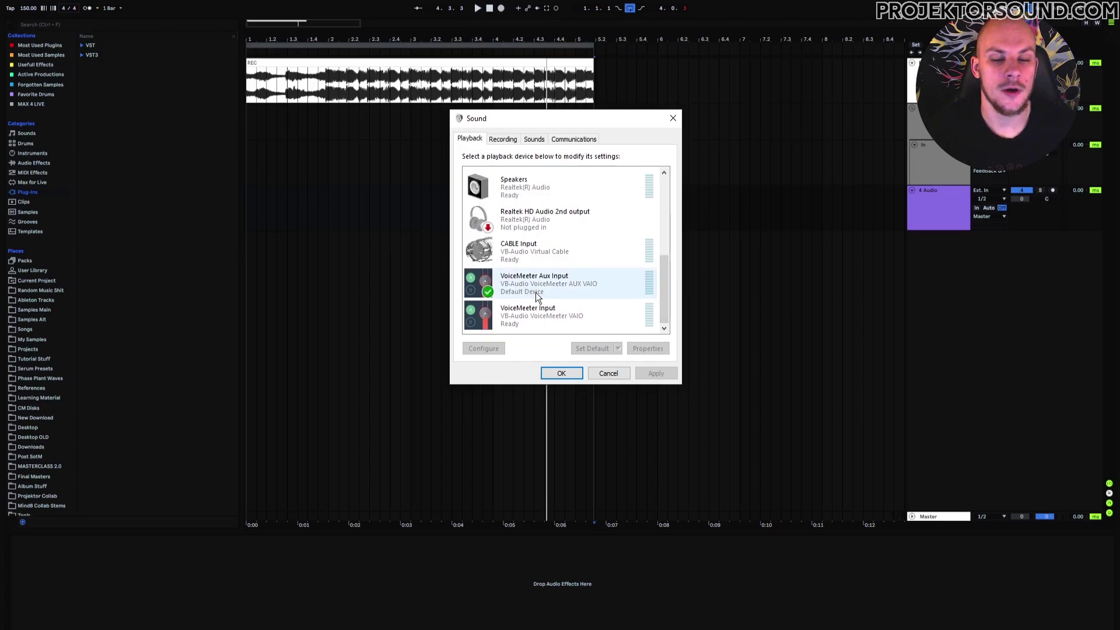